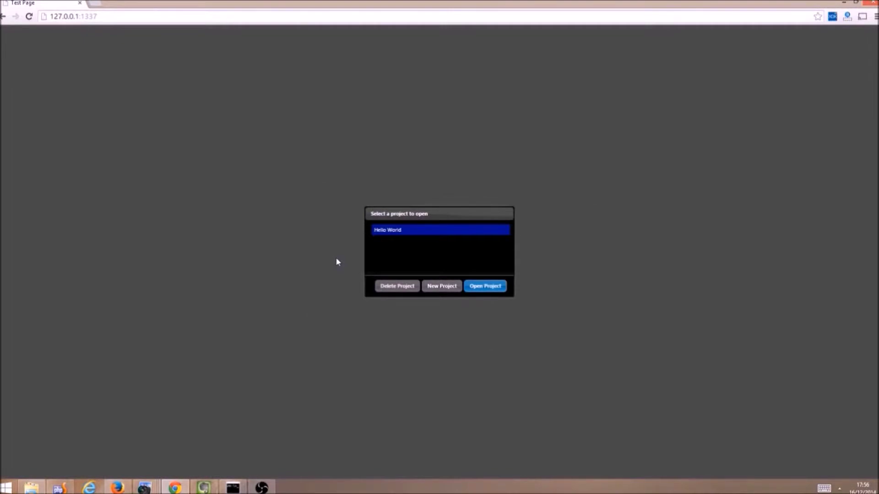
Step: Create a new WADE project named 'images'
left_click(435, 286)
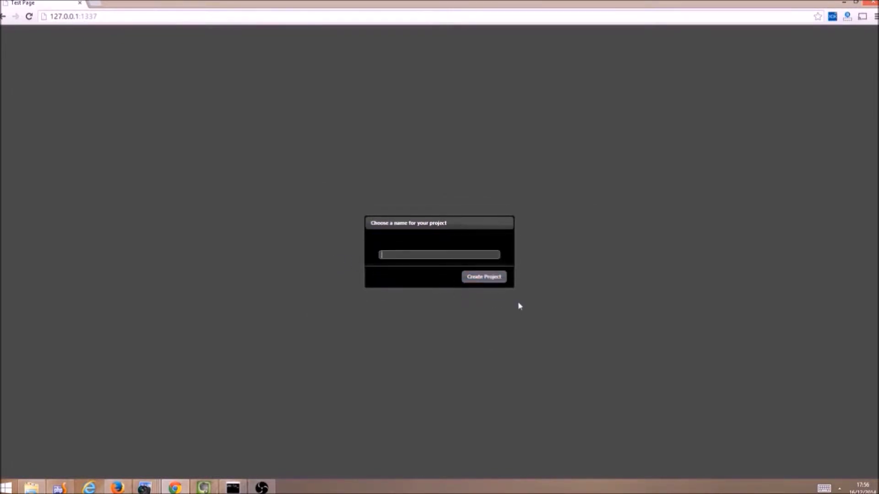
type("images")
key("Return")
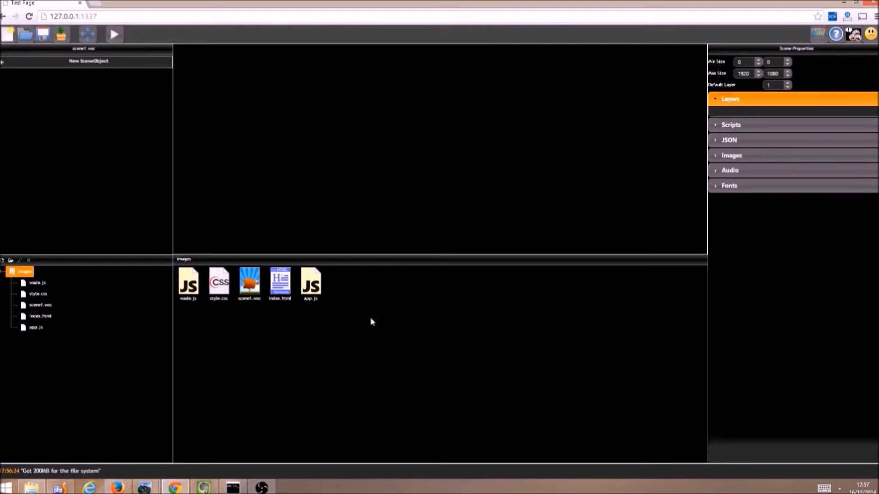
Step: Import library.jpg and jungle book.jpg from the wg_backgrounds folder into the project files
mouse_move(39, 489)
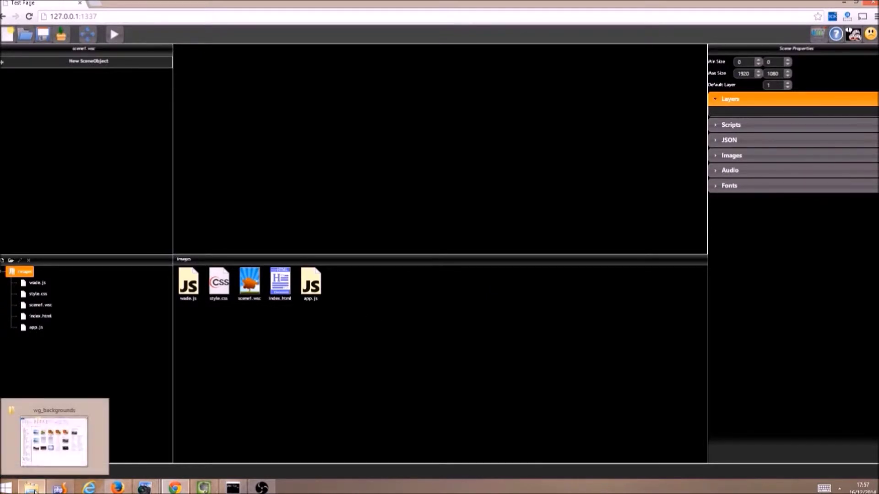
left_click(69, 435)
left_click_drag(546, 100, 345, 61)
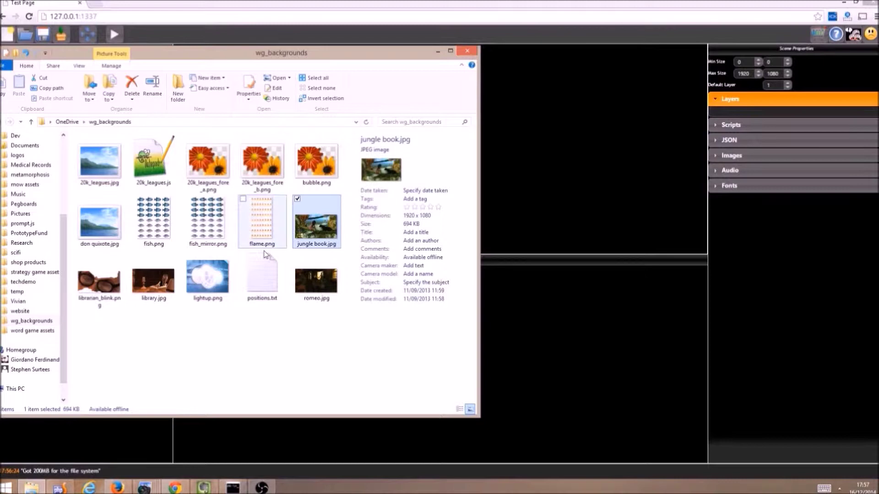
left_click(156, 288, "ctrl")
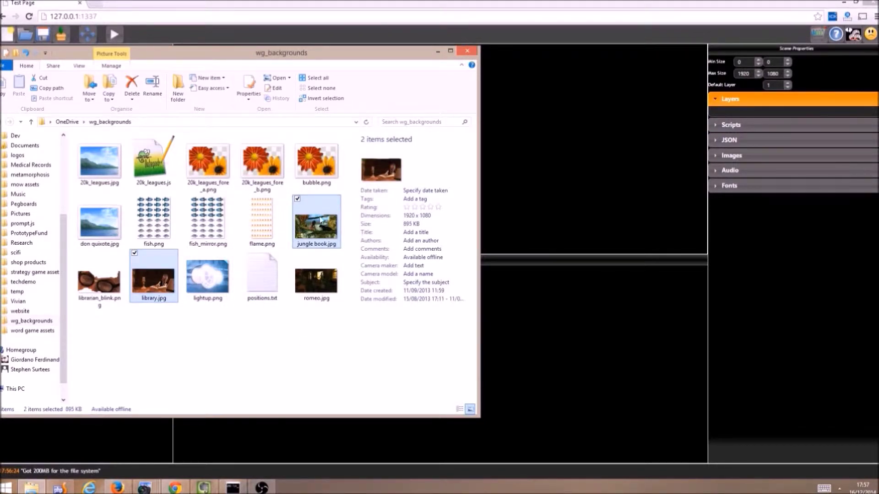
mouse_move(319, 219)
left_mouse_down()
mouse_move(441, 279)
mouse_move(558, 353)
left_mouse_up()
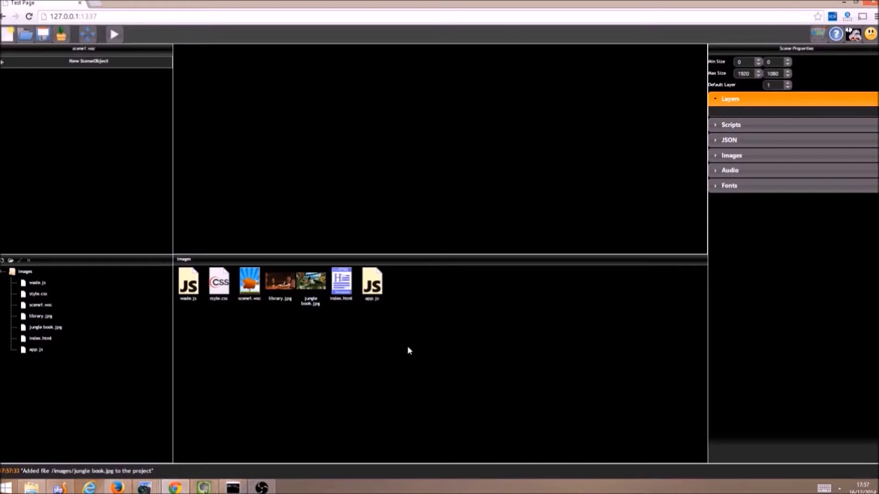
Step: Send the original library.jpg and jungle book.jpg files to the Recycle Bin
left_click(40, 488)
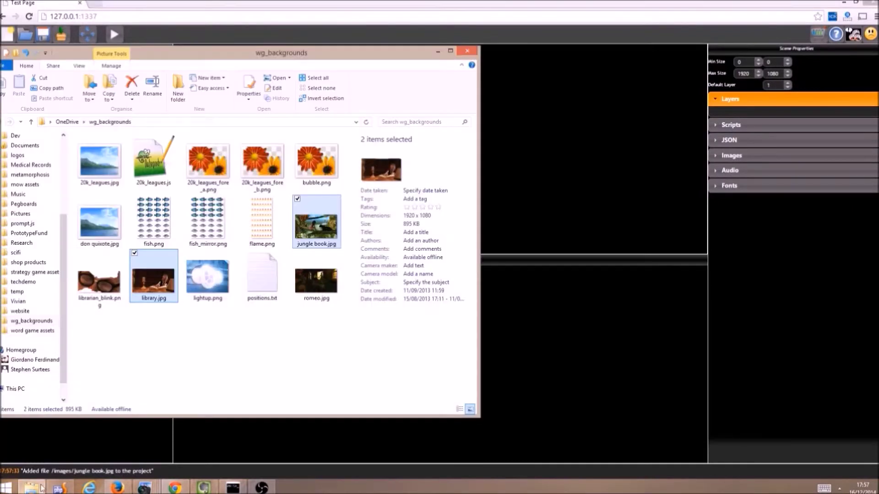
key("Delete")
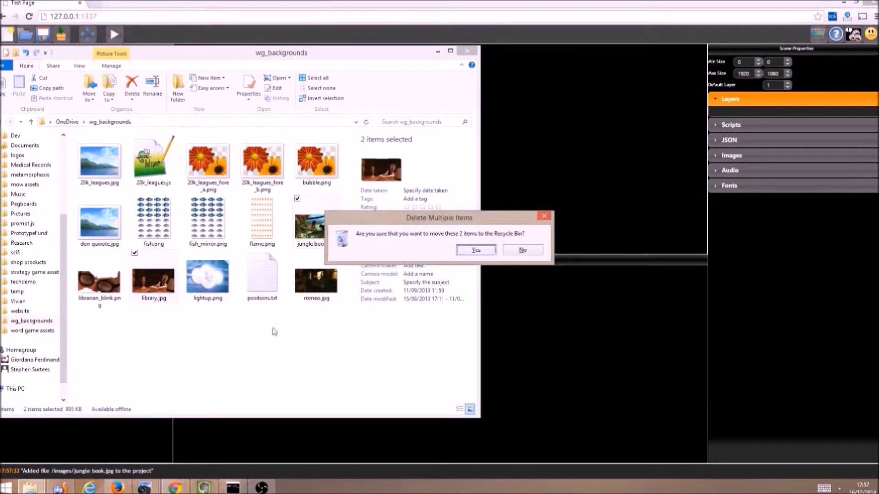
left_click(488, 252)
left_click(551, 2)
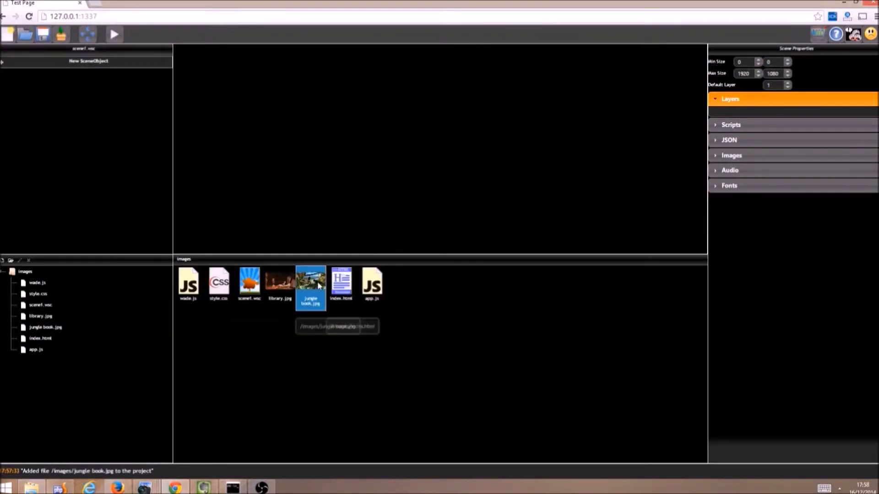
Step: Place jungle book.jpg as a 1920×1080 scene sprite, enlarge the scene view, and select its image name
left_click(310, 291)
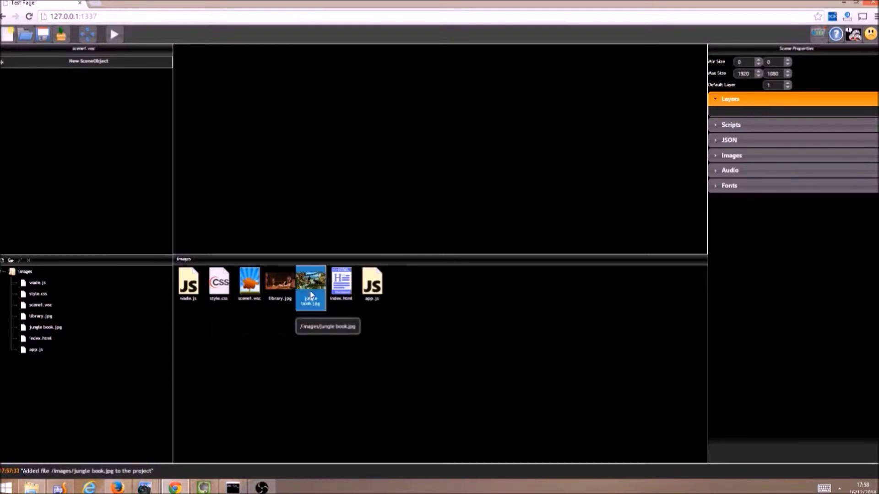
left_click_drag(309, 291, 418, 122)
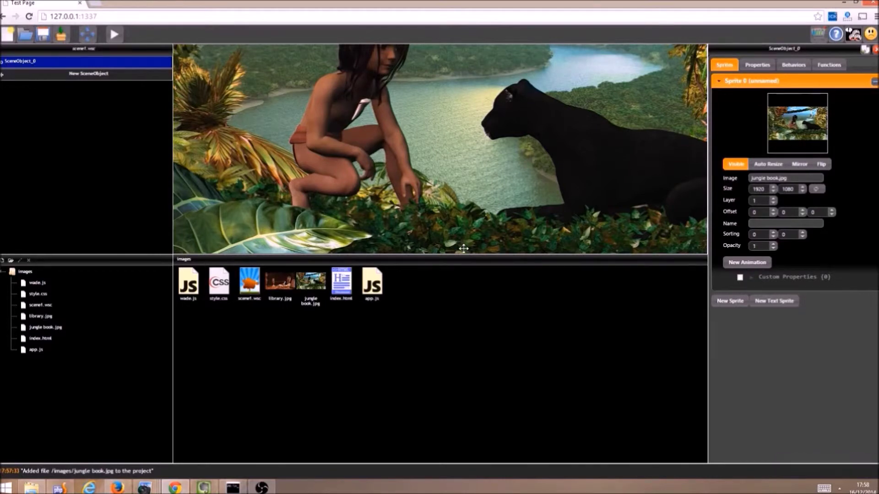
left_click_drag(472, 257, 477, 352)
left_click_drag(173, 192, 124, 188)
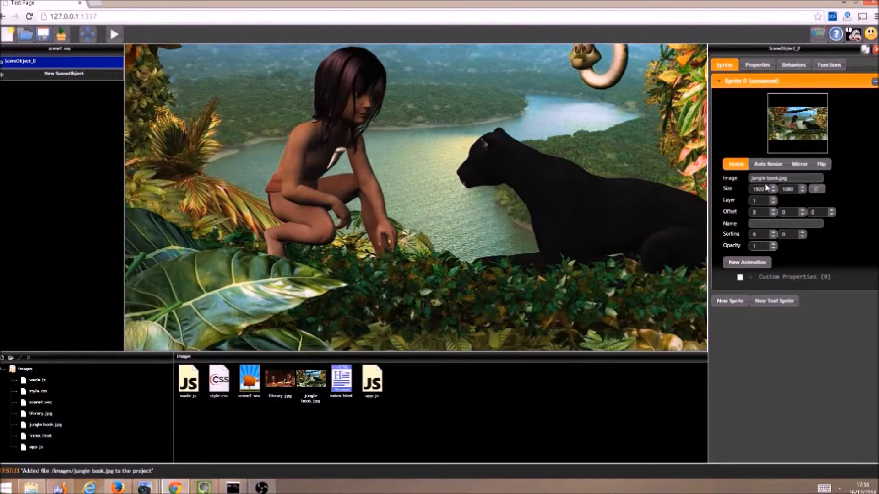
left_click_drag(796, 177, 729, 181)
type("l")
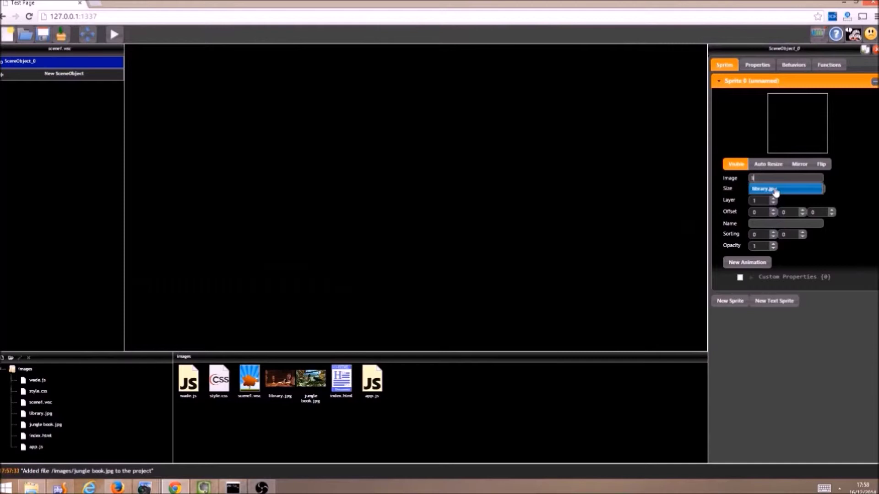
left_click(774, 189)
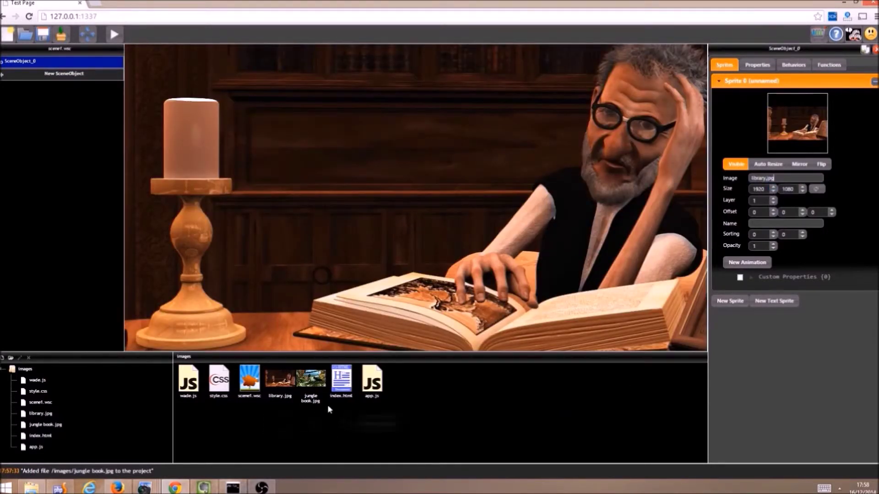
left_click(786, 178)
key("BackSpace")
type("jun")
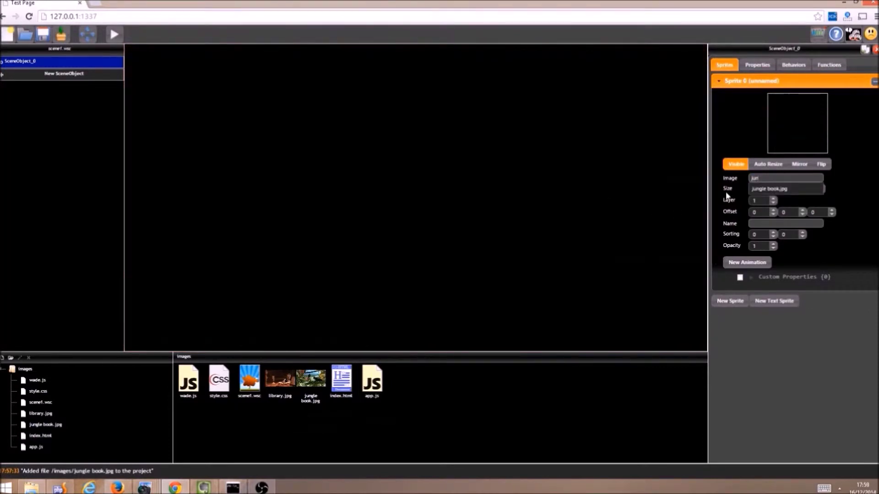
left_click(792, 195)
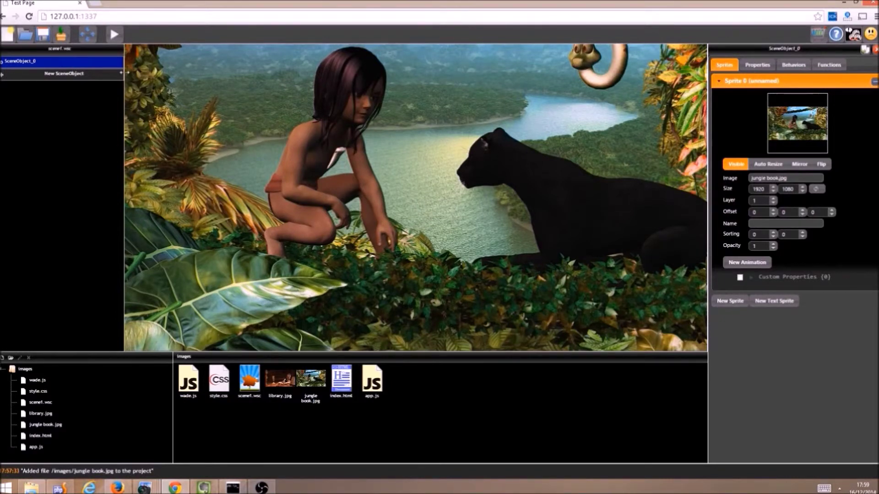
Step: Add SceneObject_1 as a 174×174 white square between the boy and the panther
left_click(60, 79)
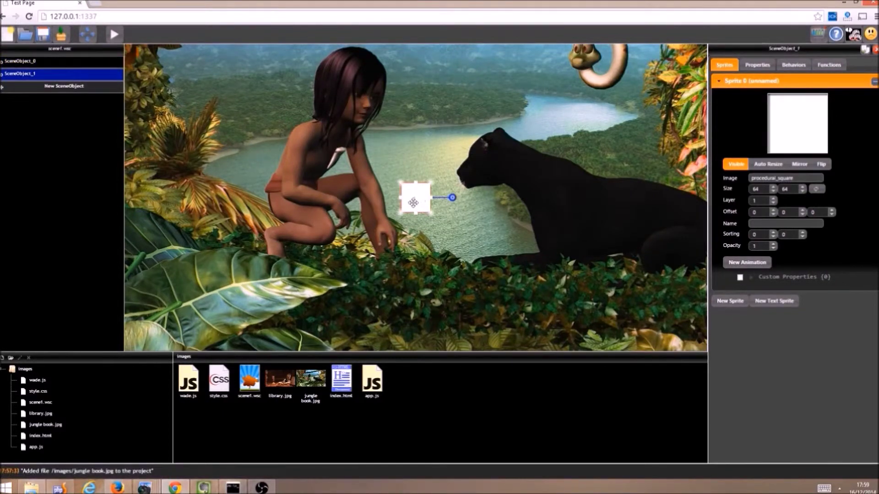
mouse_move(413, 203)
left_mouse_down()
mouse_move(452, 197)
mouse_move(388, 196)
mouse_move(393, 185)
left_mouse_up()
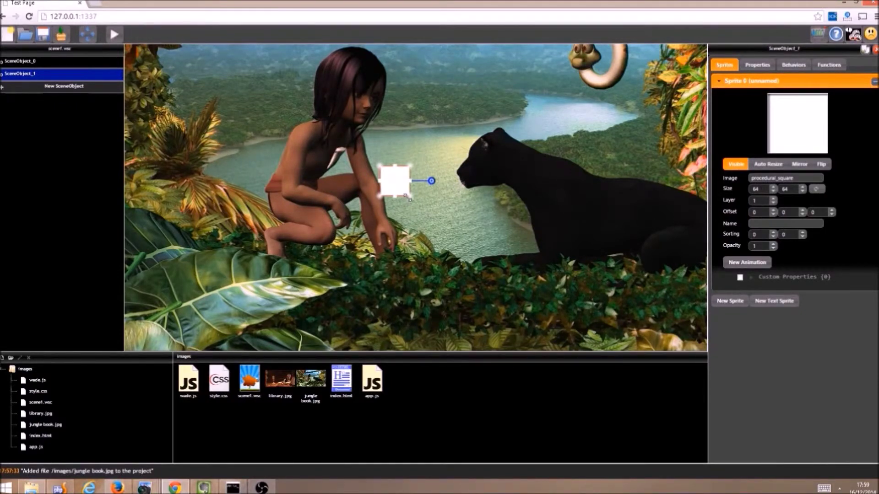
left_click_drag(409, 197, 456, 223)
mouse_move(395, 180)
left_mouse_down()
mouse_move(474, 237)
mouse_move(426, 226)
left_mouse_up()
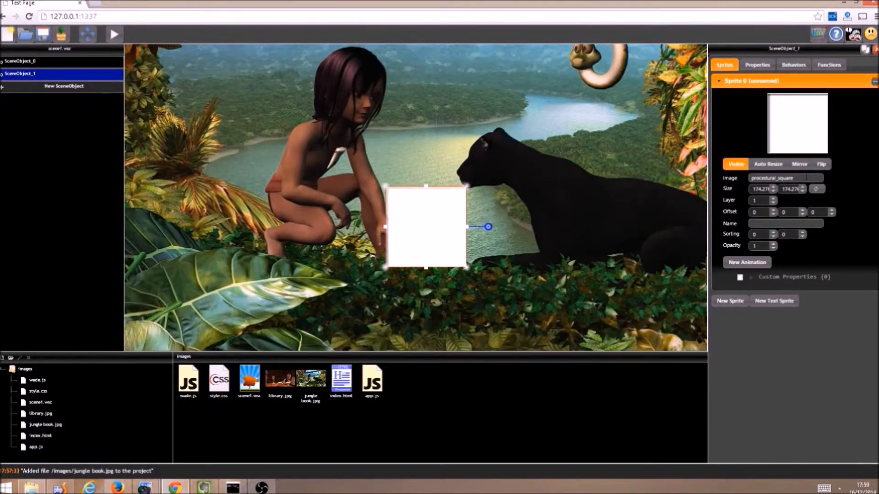
Step: Change the new sprite's image from procedural_square to procedural_star
left_click_drag(806, 178, 711, 170)
left_click_drag(794, 178, 781, 178)
type("star")
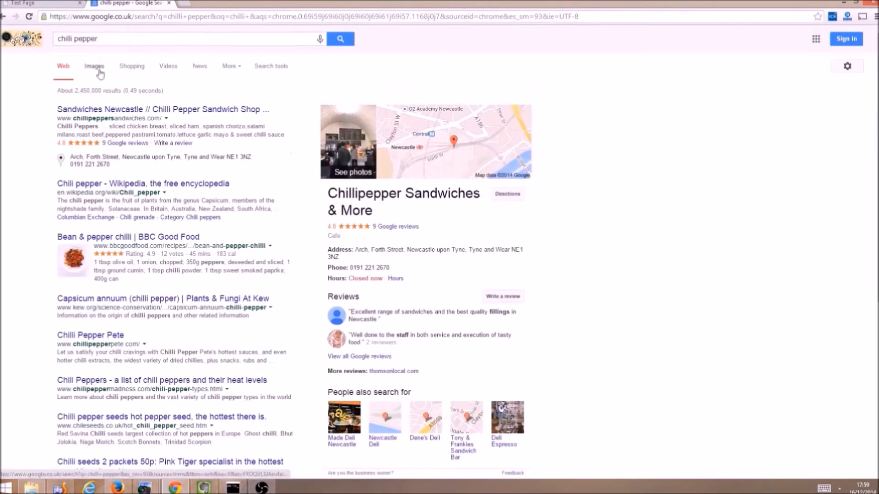
Step: Show chilli pepper image results and open the cartoon Chilli pepper 4.svg preview
left_click(96, 68)
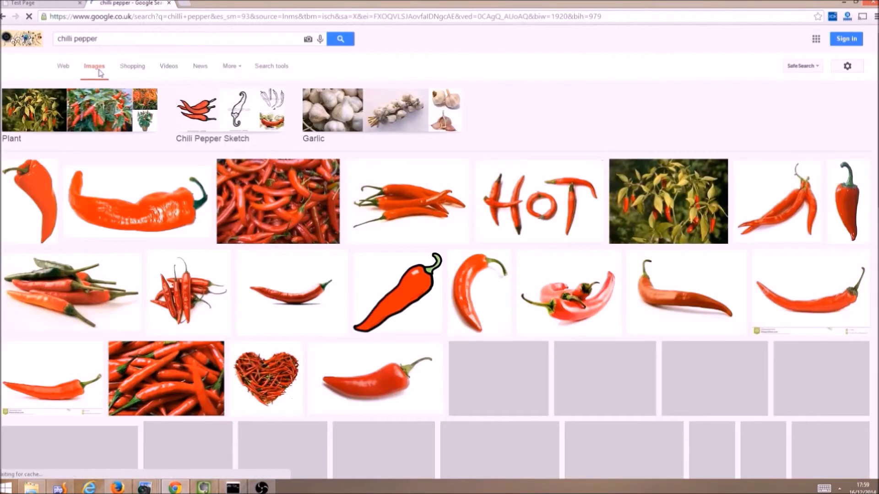
left_click(414, 293)
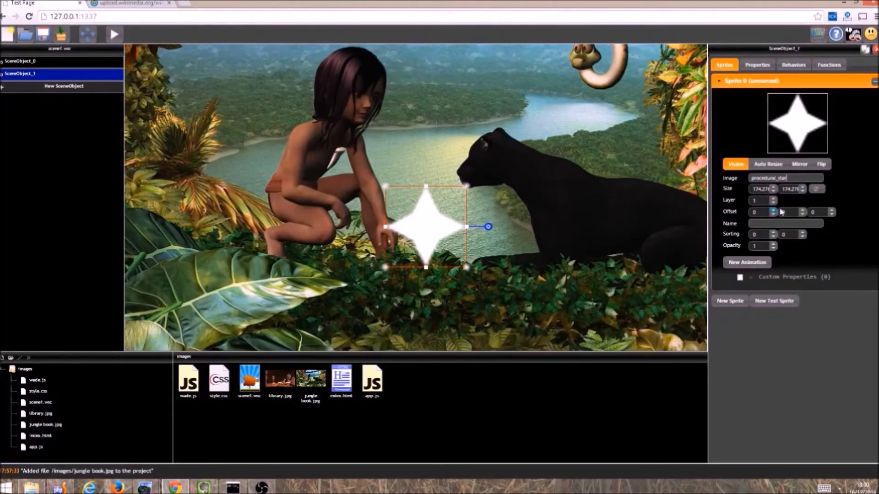
Step: Replace the star with the pasted Wikimedia chilli pepper URL and move it into the foliage by the panther
left_click_drag(800, 177, 733, 181)
key("ctrl+v")
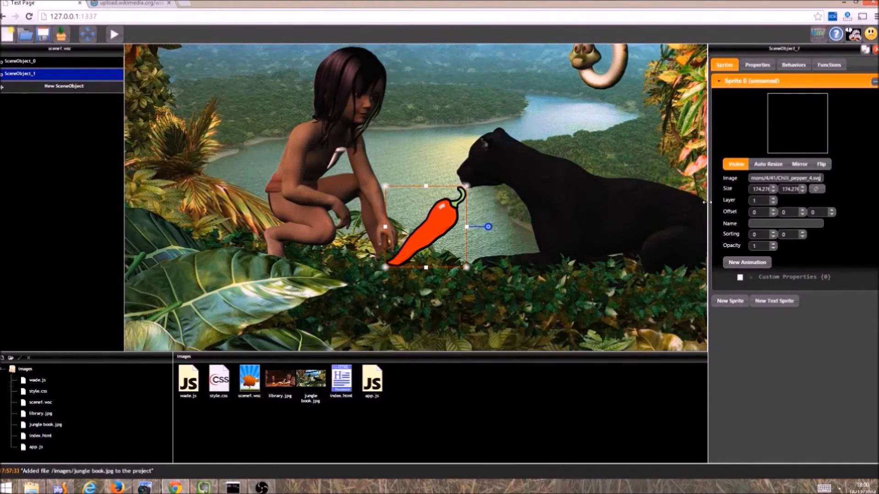
left_click_drag(797, 177, 706, 180)
mouse_move(418, 229)
left_mouse_down()
mouse_move(535, 223)
mouse_move(495, 235)
left_mouse_up()
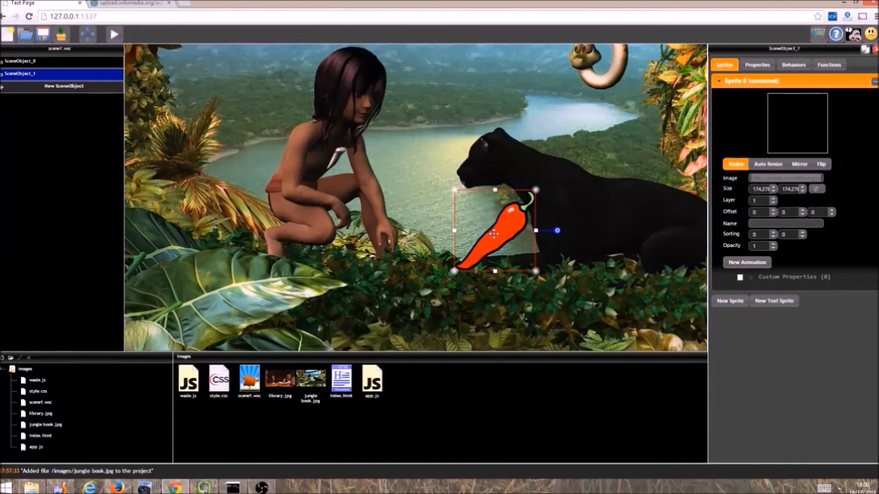
mouse_move(507, 220)
left_mouse_down()
mouse_move(611, 293)
mouse_move(578, 243)
left_mouse_up()
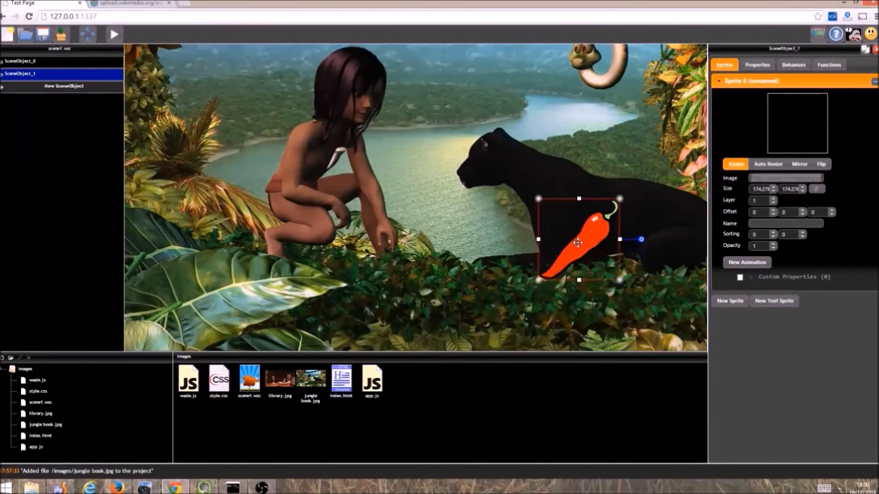